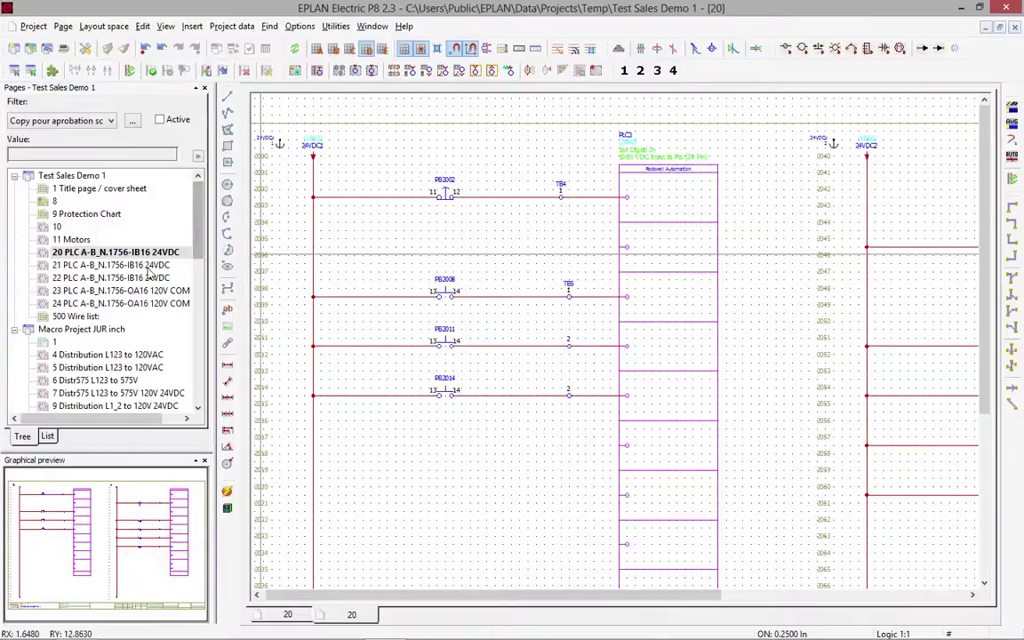
# On page 21, place normally open pushbuttons S2102–S2117 on all six PLC input rungs.
pyautogui.click(145, 265)
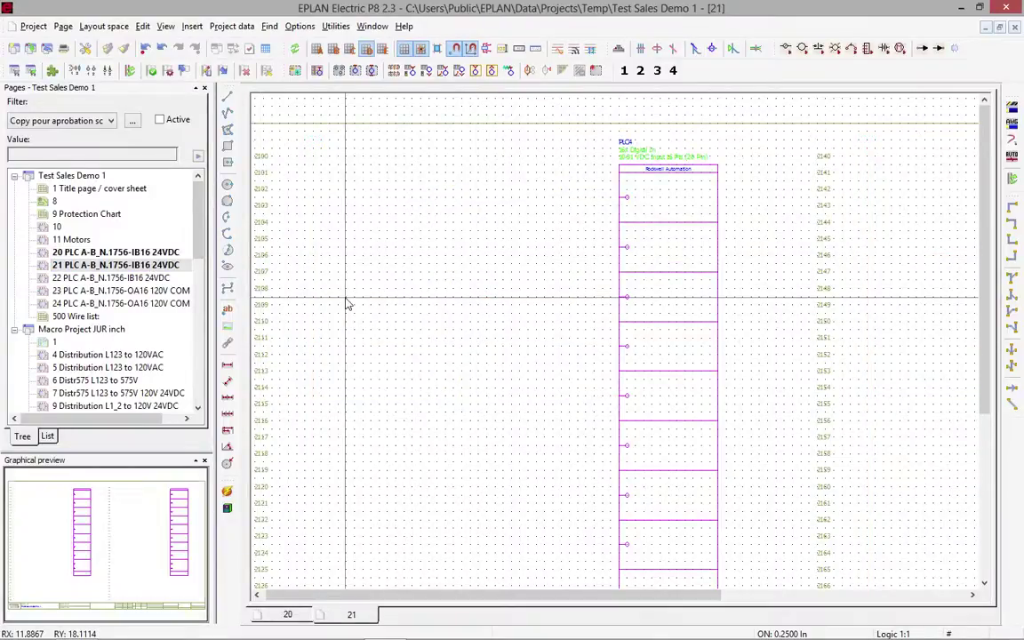
pyautogui.click(192, 25)
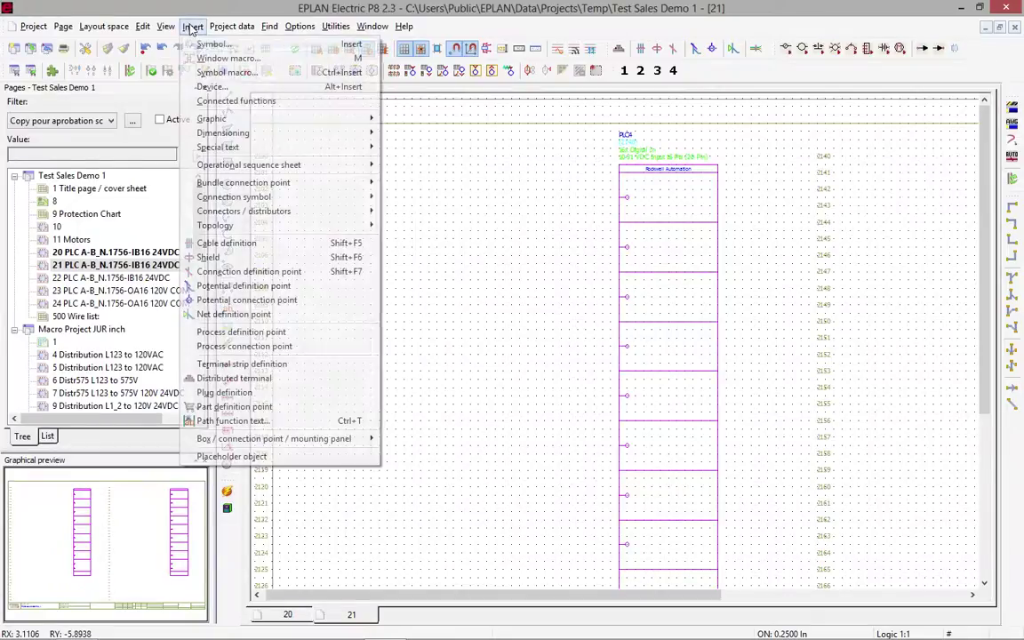
pyautogui.click(201, 42)
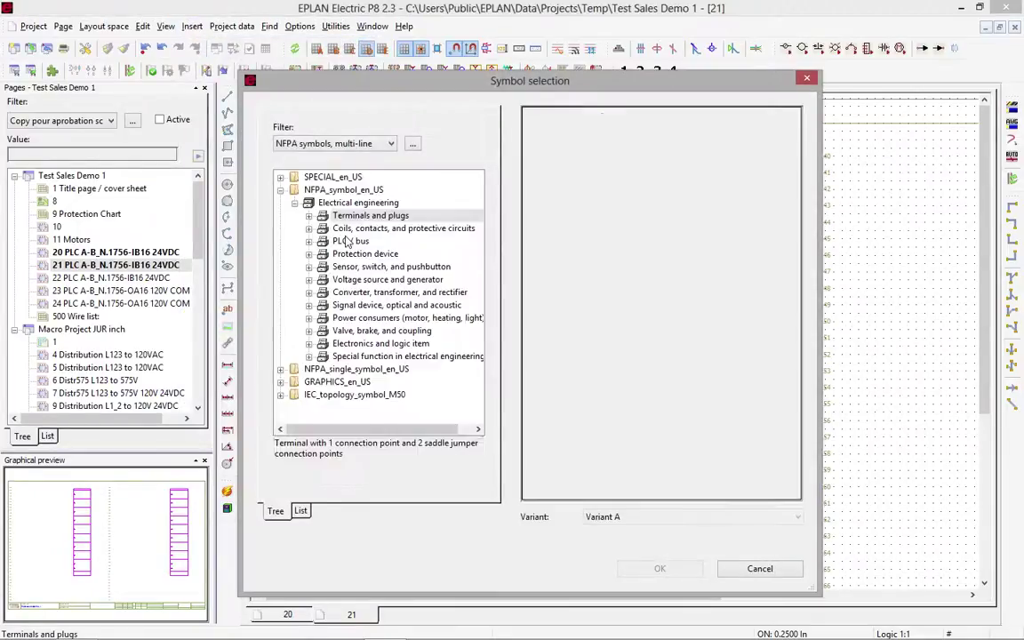
pyautogui.click(359, 269)
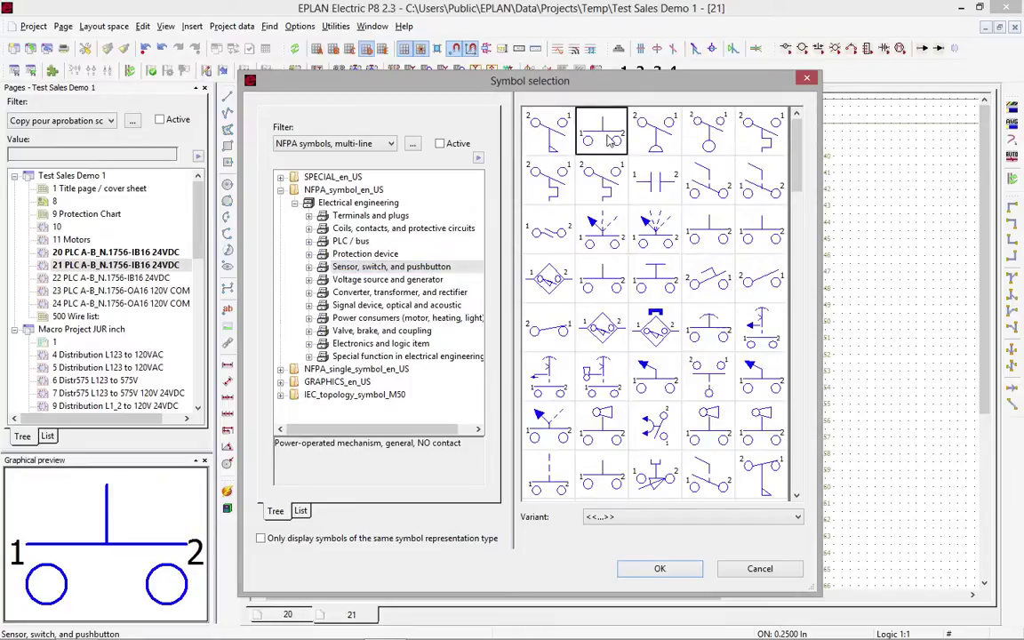
pyautogui.doubleClick(609, 140)
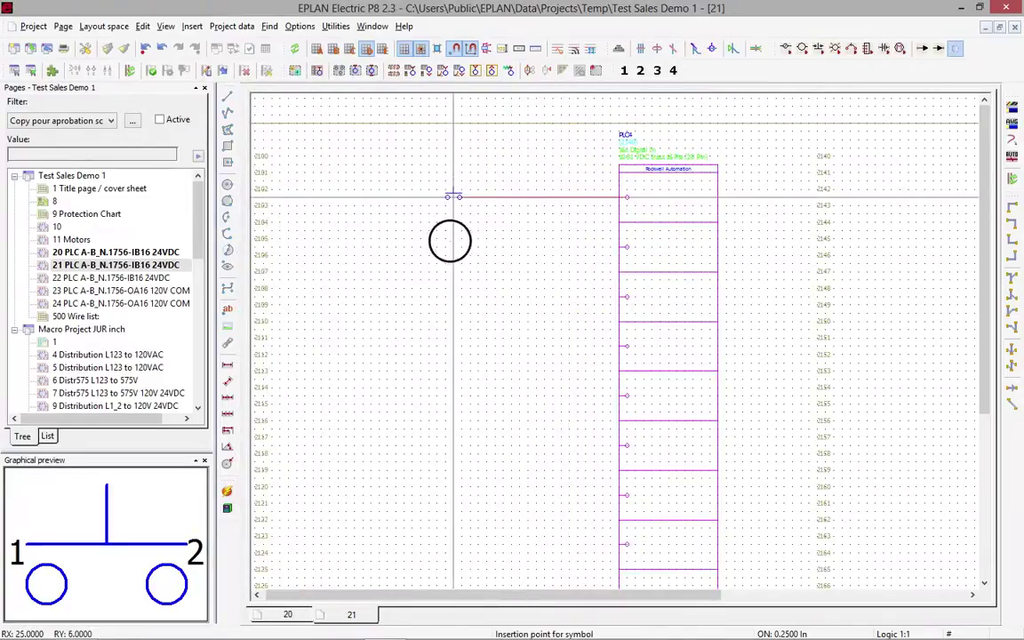
pyautogui.moveTo(453, 197); pyautogui.dragTo(457, 478)
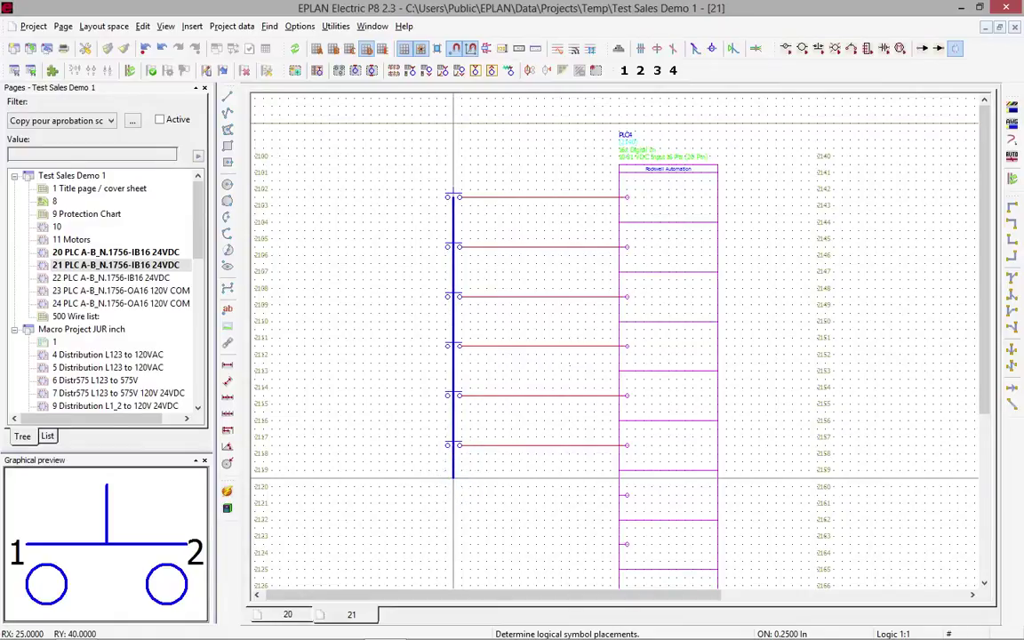
pyautogui.click(453, 478)
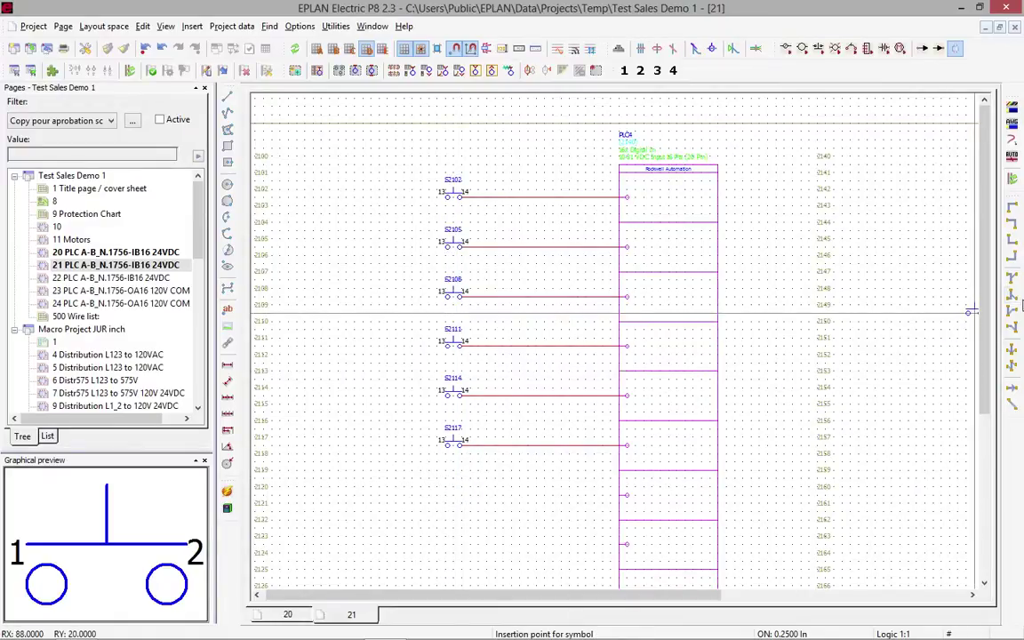
# Place above/below T-nodes down the left line to join all six switch rungs.
pyautogui.click(1013, 311)
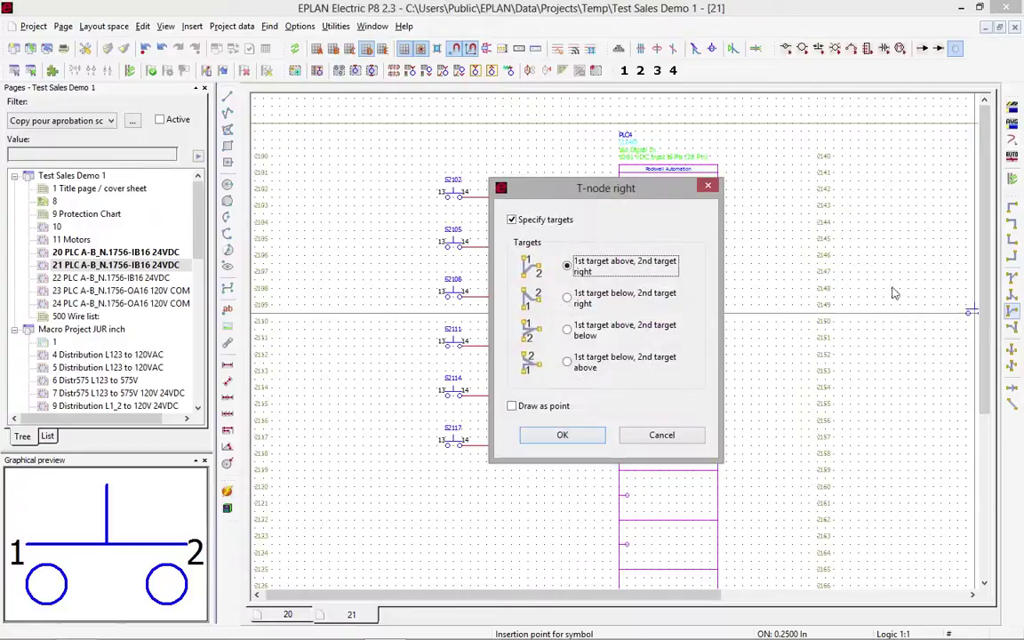
pyautogui.click(574, 331)
pyautogui.click(562, 436)
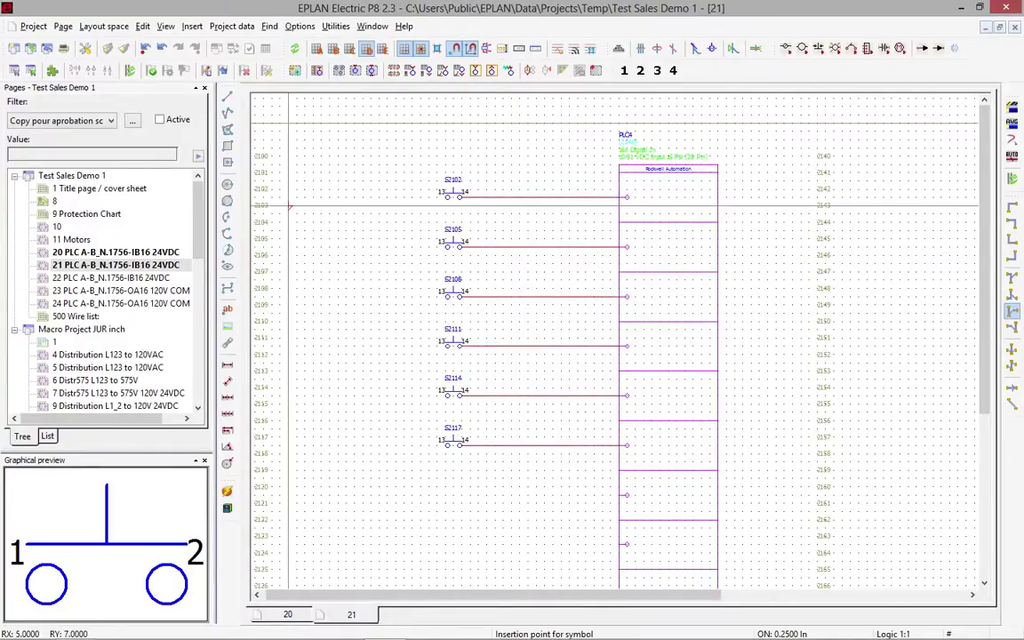
pyautogui.moveTo(288, 197); pyautogui.dragTo(289, 445)
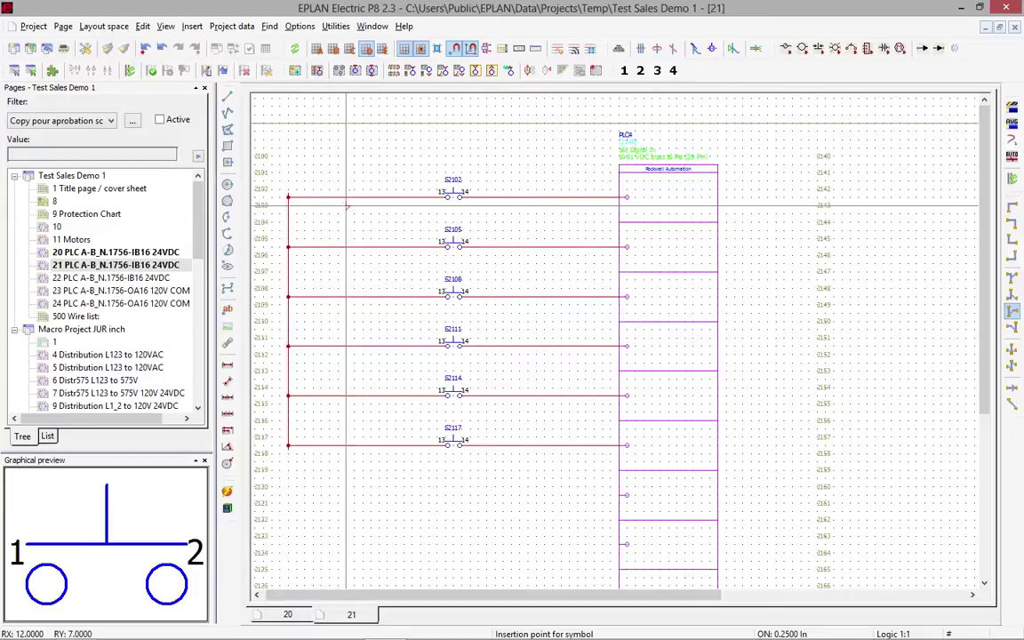
pyautogui.click(192, 26)
pyautogui.click(240, 78)
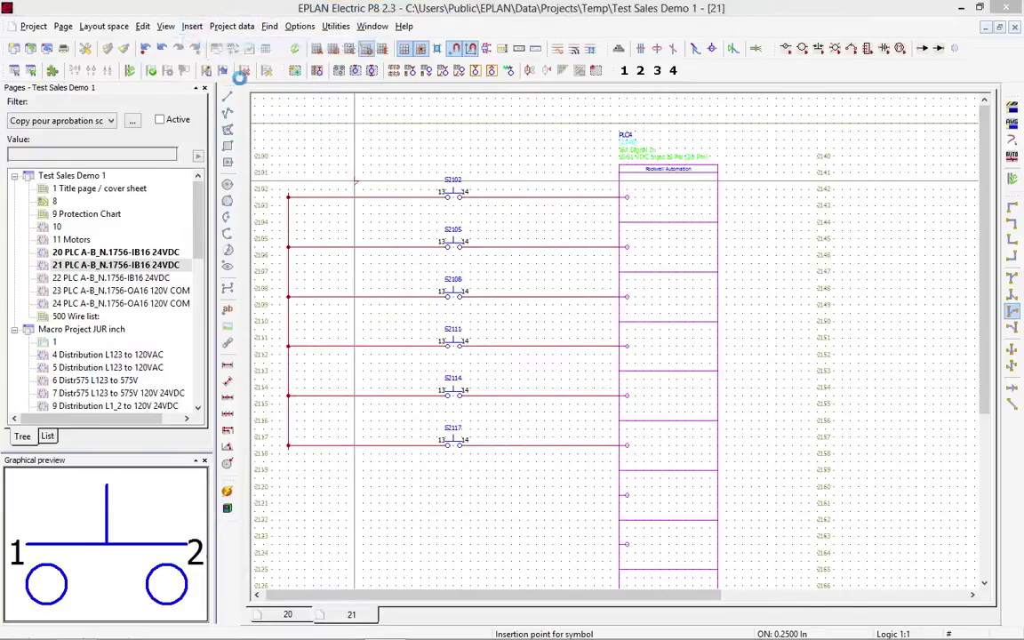
# Place terminals on both sides of every switch, aligning the TB9 terminals under TB8.
pyautogui.click(373, 216)
pyautogui.doubleClick(638, 165)
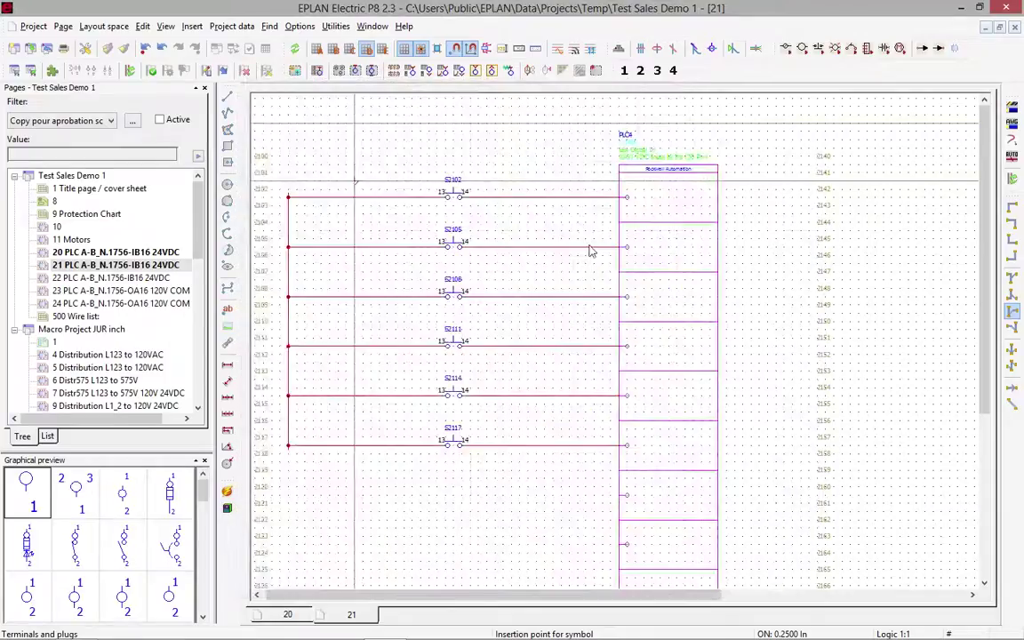
pyautogui.click(354, 203)
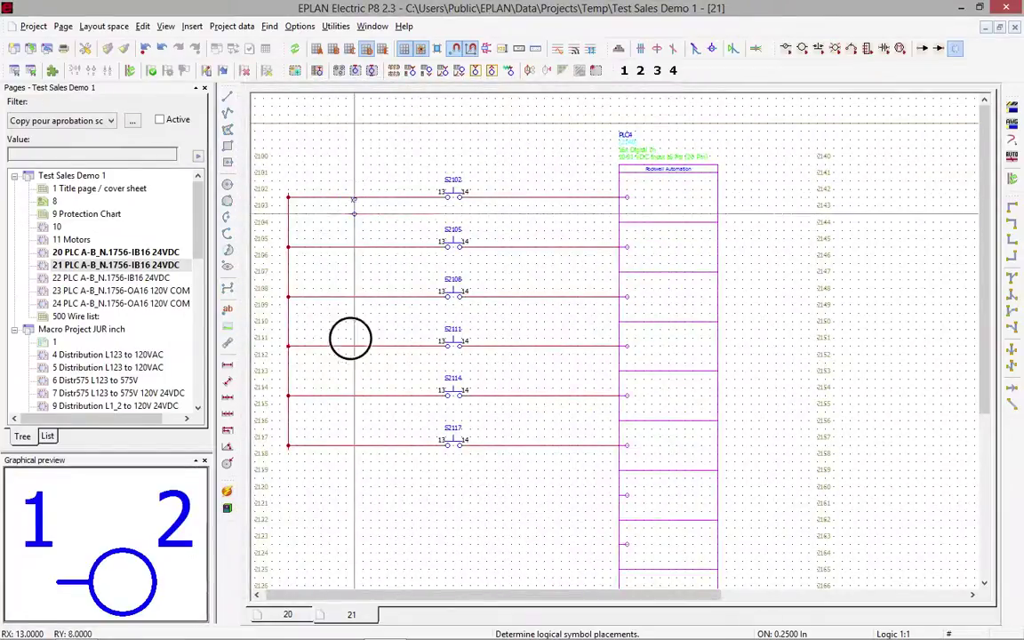
pyautogui.moveTo(350, 338); pyautogui.dragTo(347, 476)
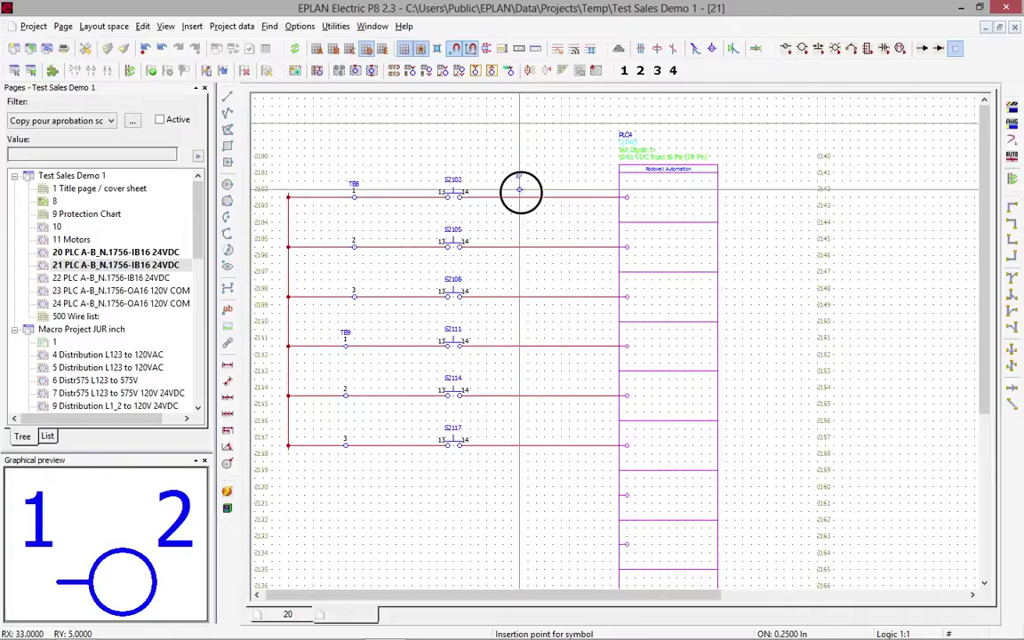
pyautogui.moveTo(519, 195); pyautogui.dragTo(519, 458)
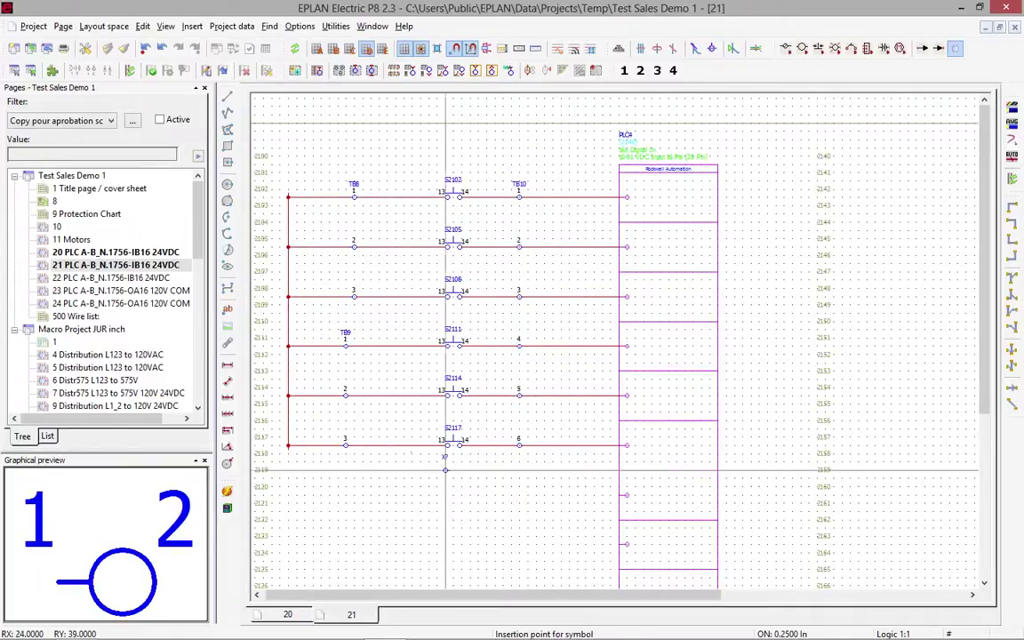
pyautogui.moveTo(328, 331)
pyautogui.mouseDown()
pyautogui.moveTo(349, 454)
pyautogui.moveTo(363, 473)
pyautogui.mouseUp()
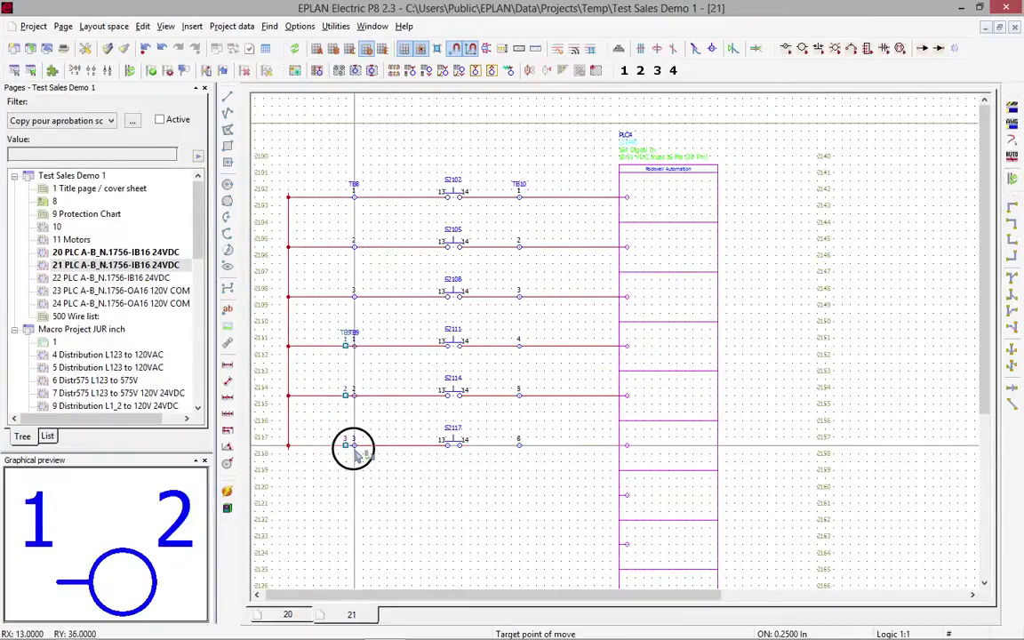
pyautogui.click(359, 331)
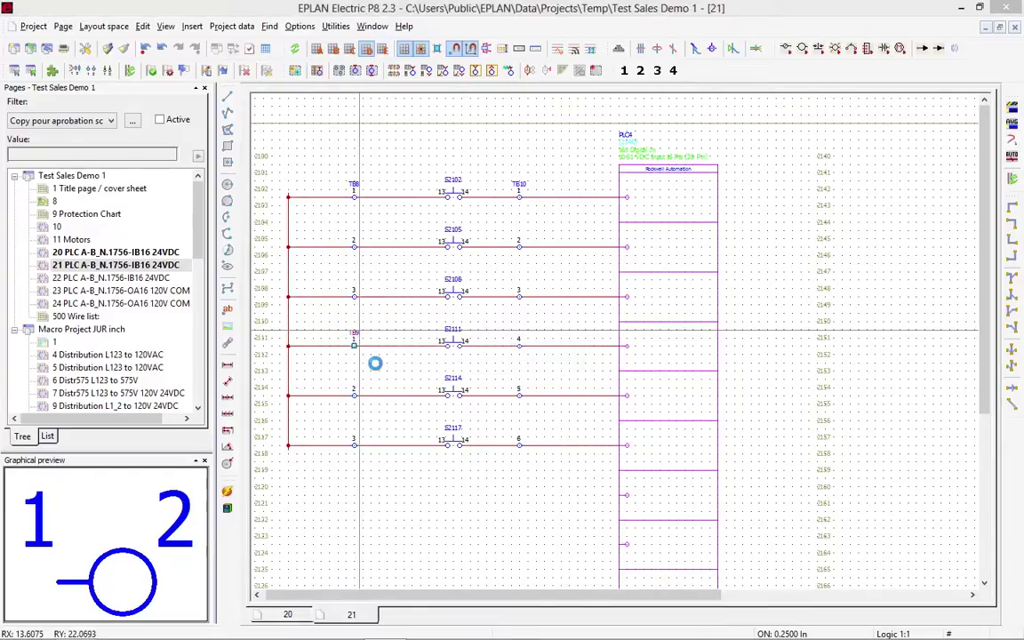
# Redesignate the terminals flanking the switches from TB8/TB9/TB10 to TB2.
pyautogui.press('Delete')
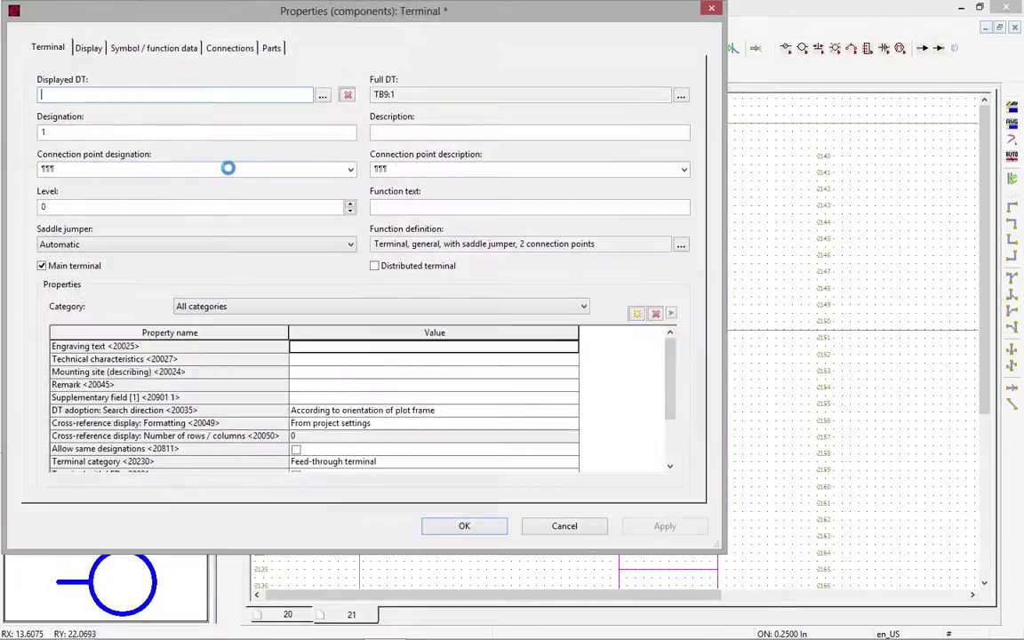
pyautogui.click(480, 525)
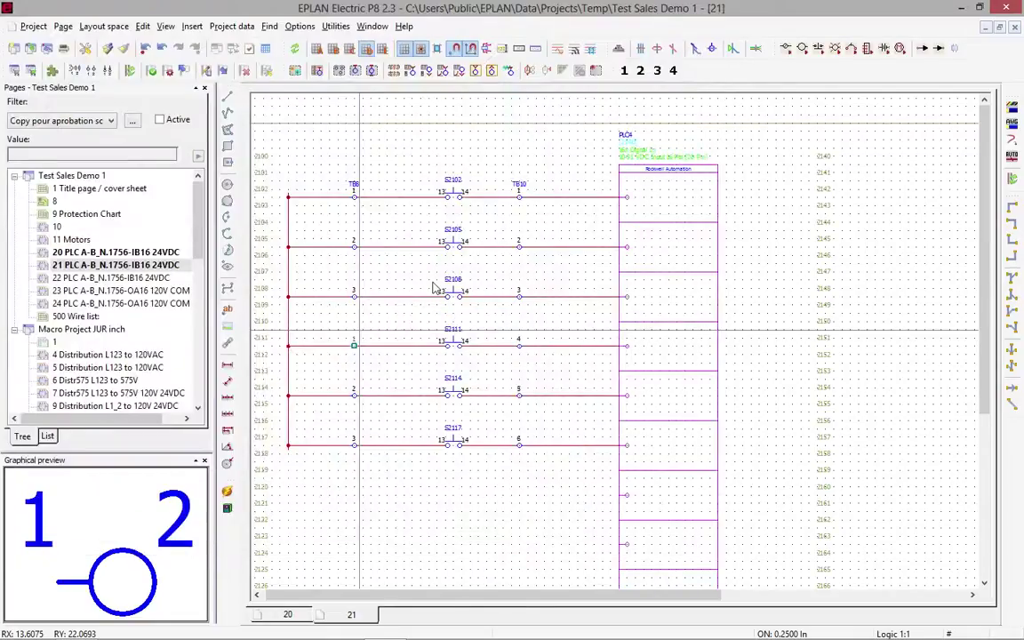
pyautogui.click(355, 190)
pyautogui.keyDown('ctrl'); pyautogui.click(519, 191); pyautogui.keyUp('ctrl')
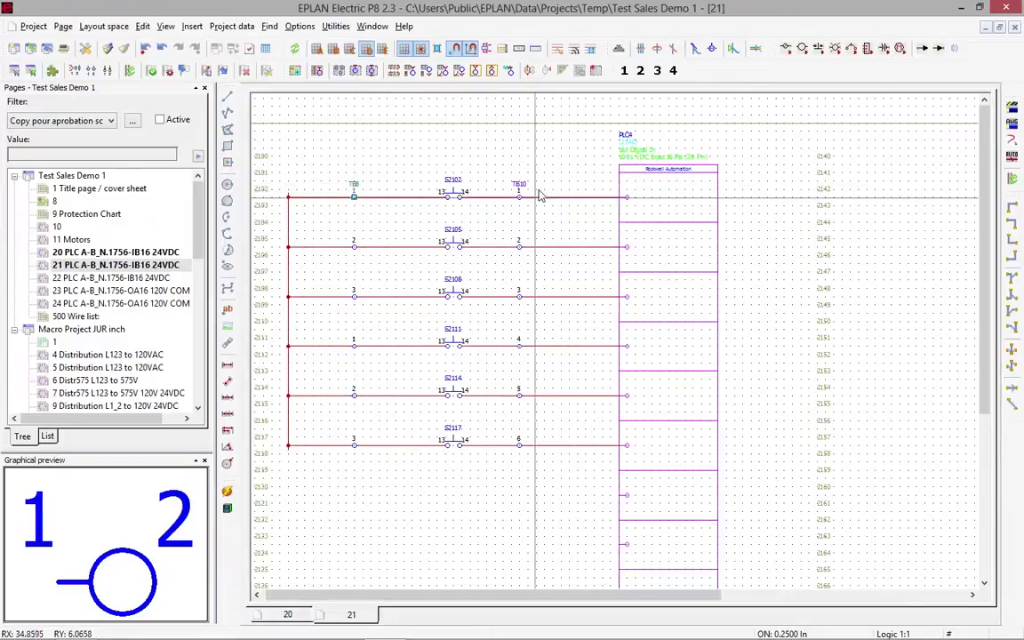
pyautogui.rightClick(548, 185)
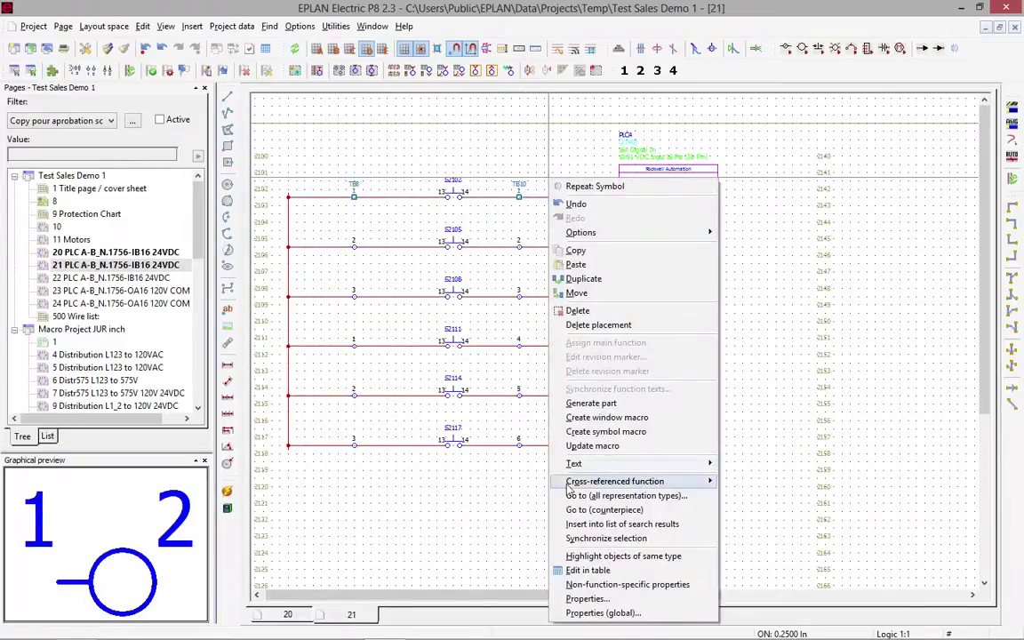
pyautogui.click(587, 599)
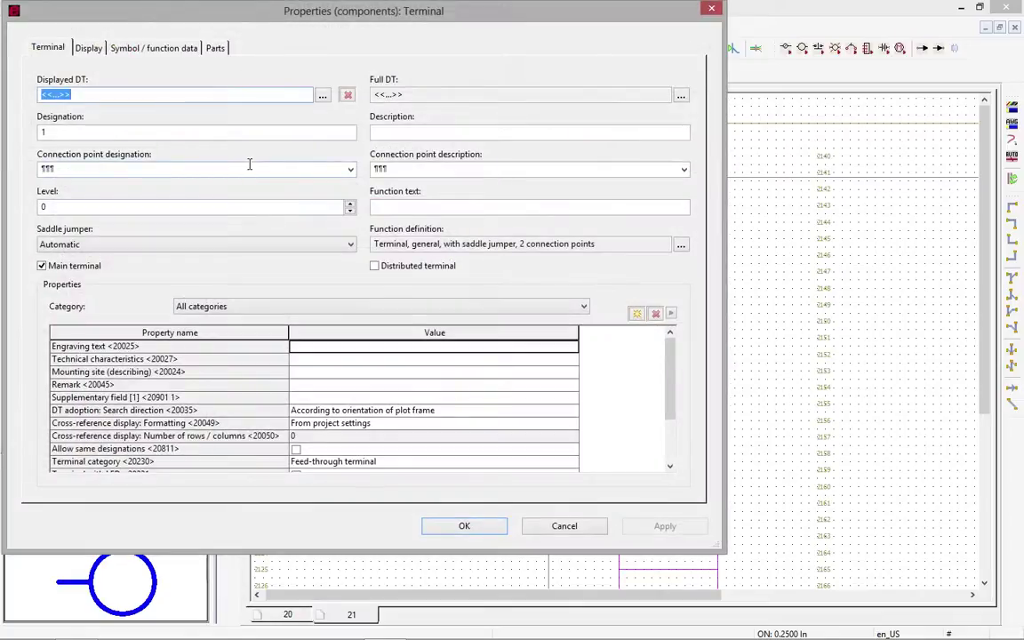
pyautogui.write('TB2')
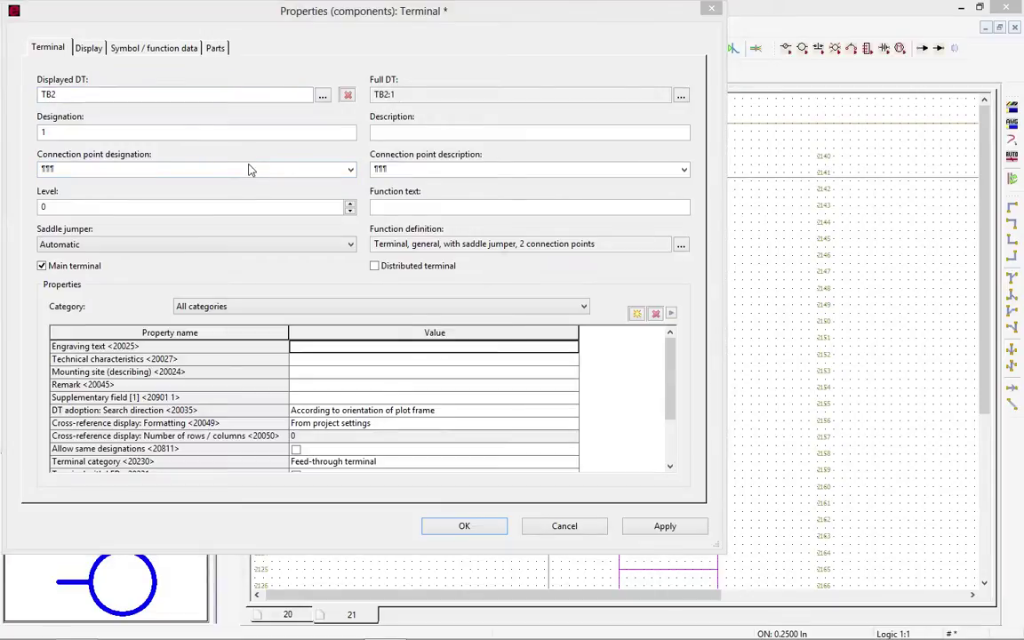
pyautogui.press('Return')
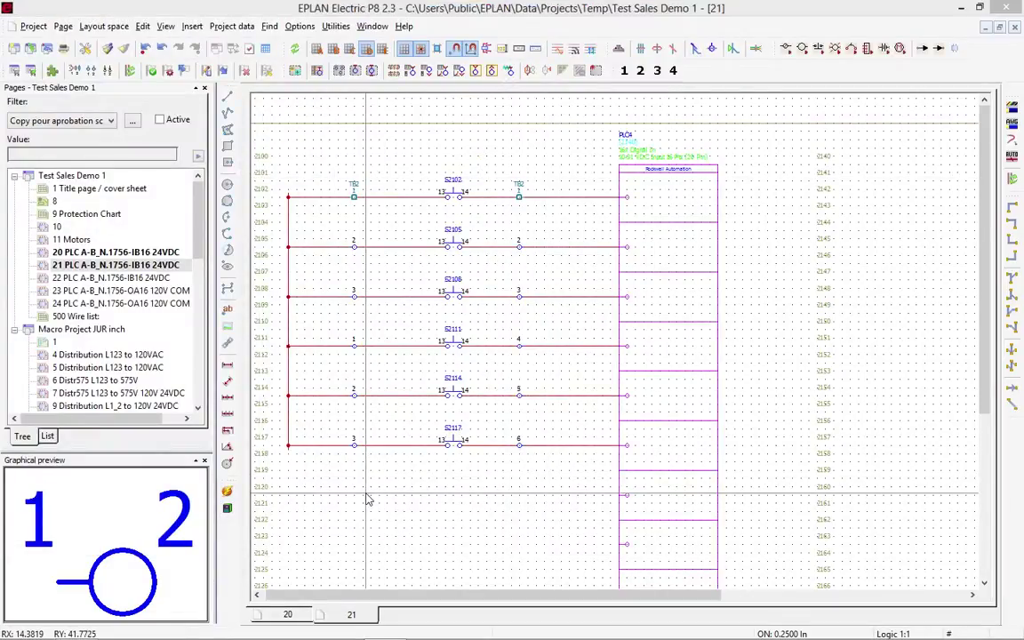
pyautogui.press('m')
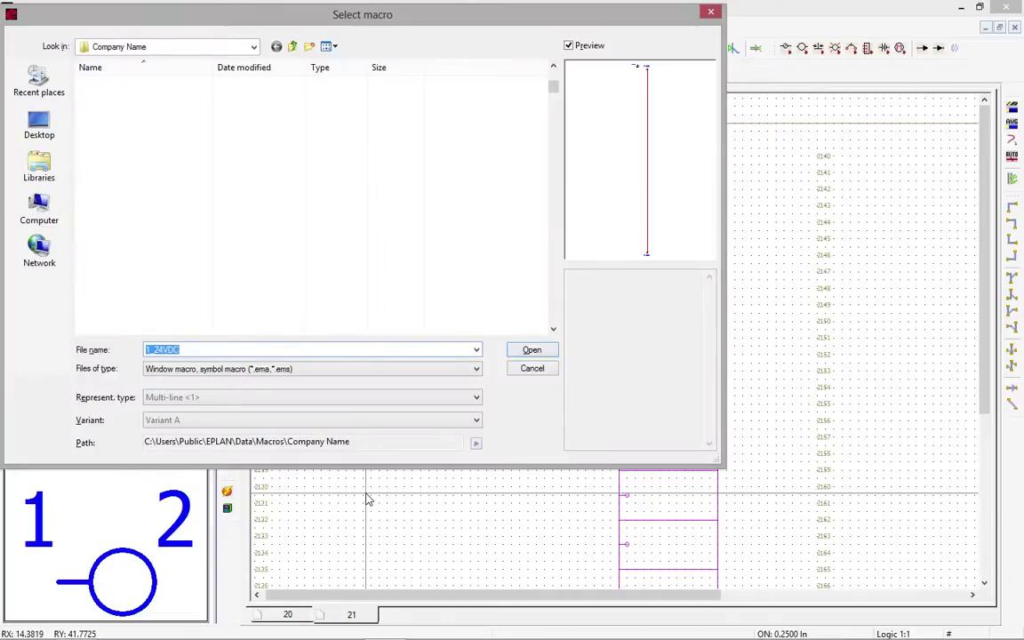
# Place the 24VDC potential macro at the top of the left rail with value set 1.
pyautogui.click(530, 353)
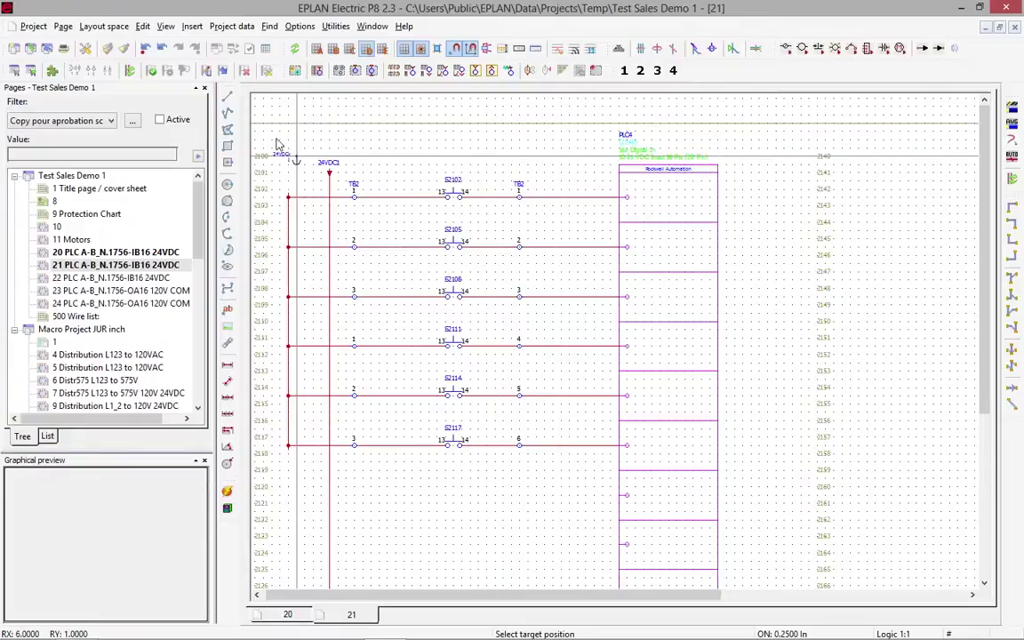
pyautogui.scroll(-1, 267, 140)
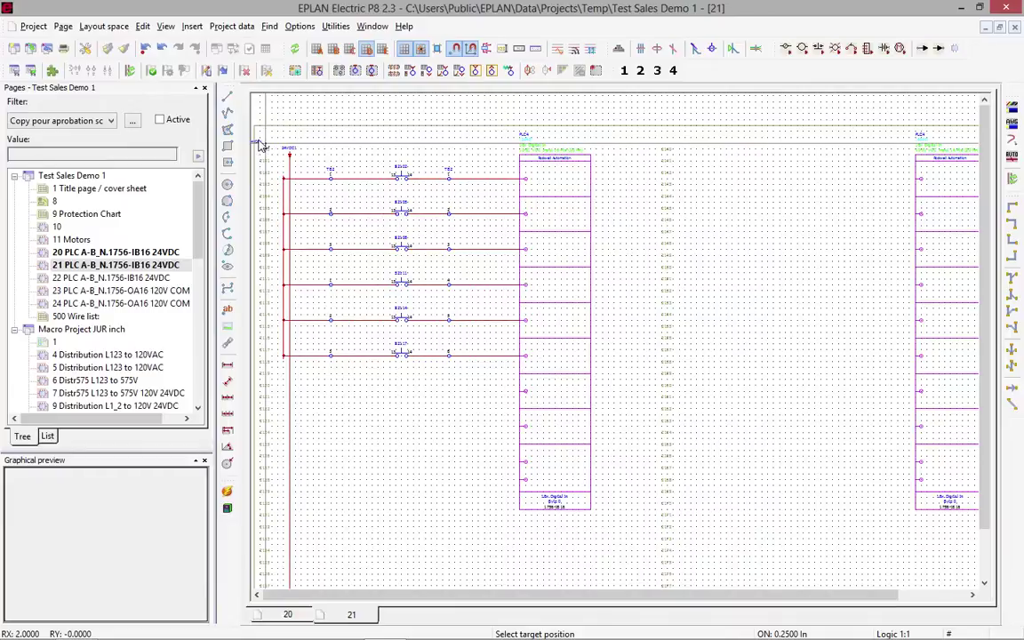
pyautogui.click(260, 147)
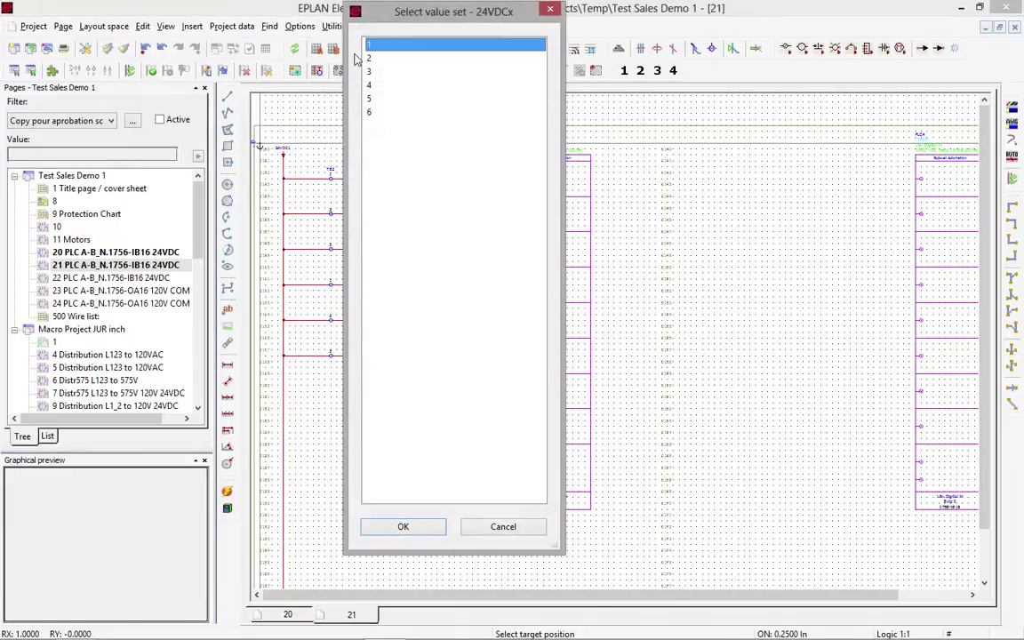
pyautogui.doubleClick(377, 46)
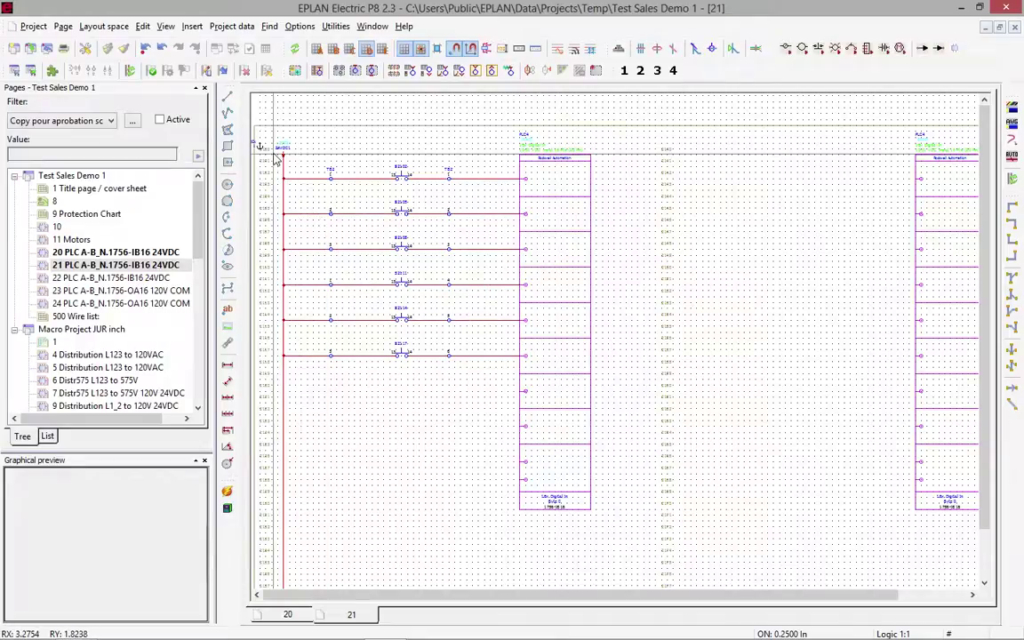
pyautogui.scroll(2, 275, 158)
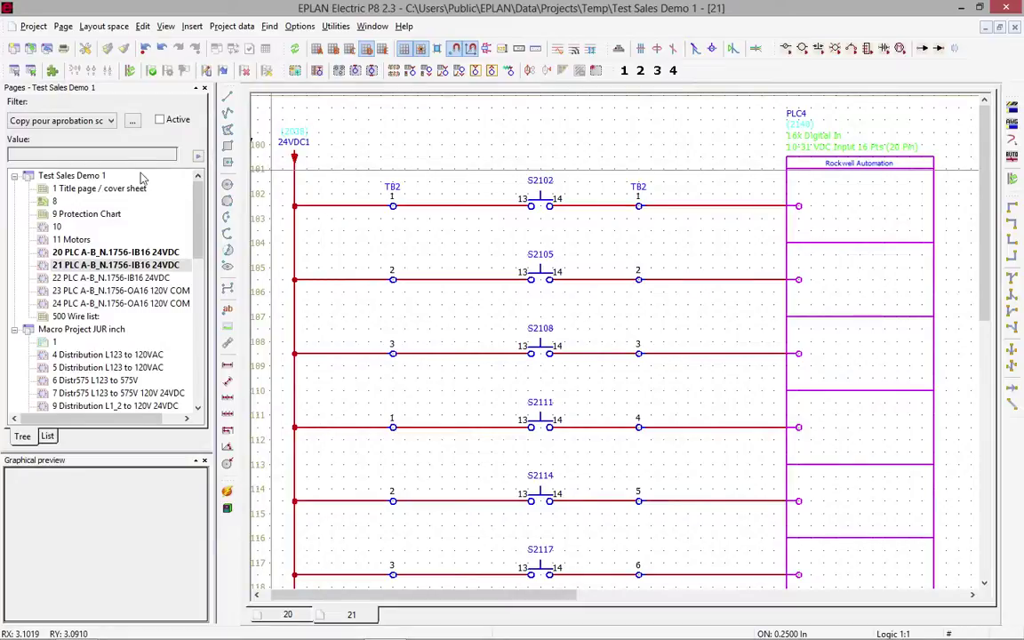
# Place NFPA connection definition points project-wide, leaving ???? wire-number placeholders.
pyautogui.click(111, 176)
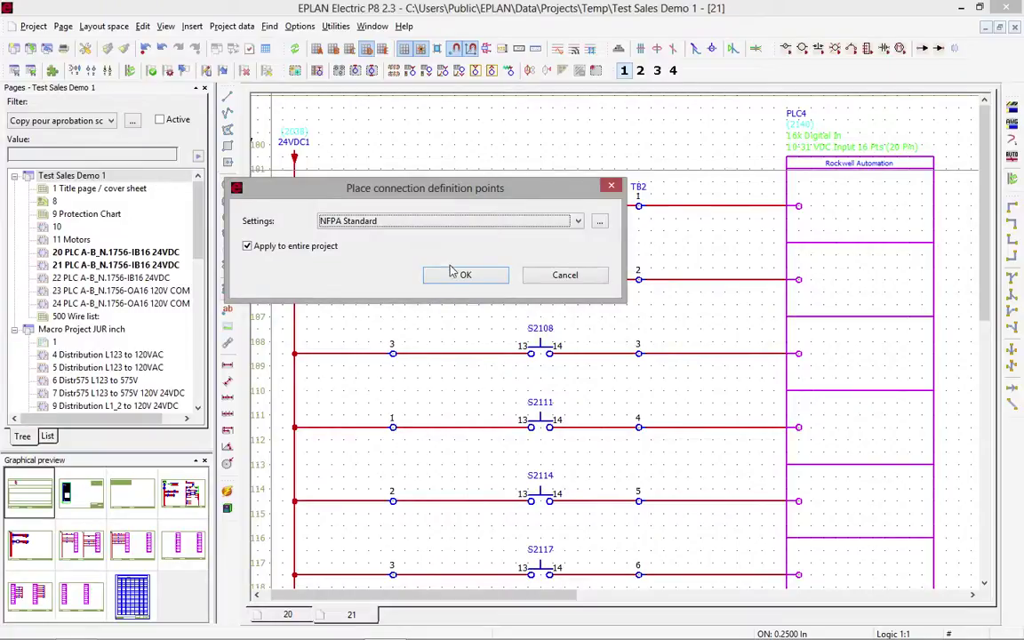
pyautogui.click(456, 274)
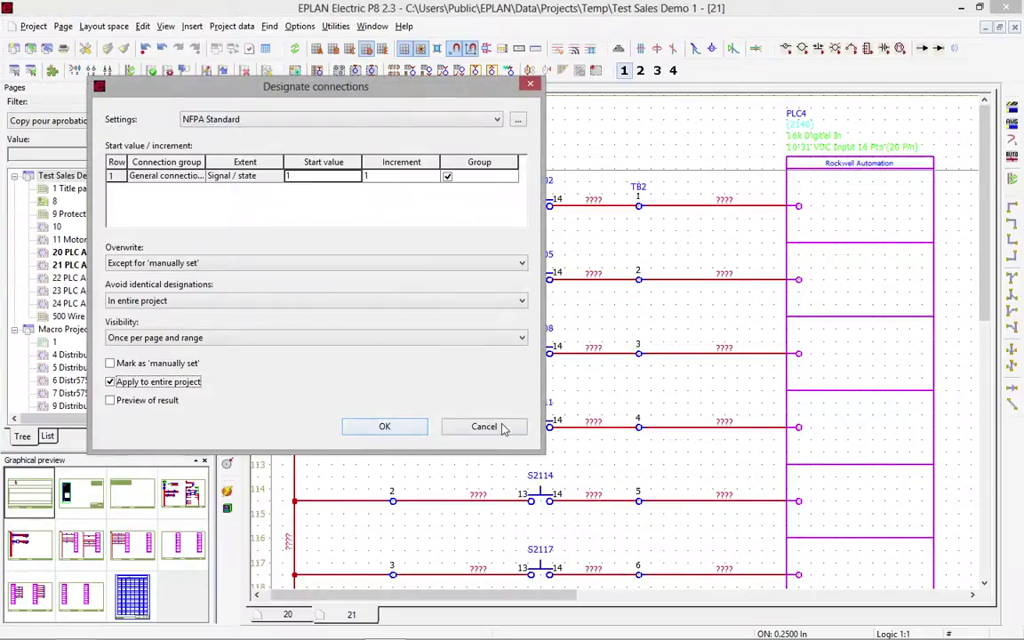
pyautogui.click(501, 427)
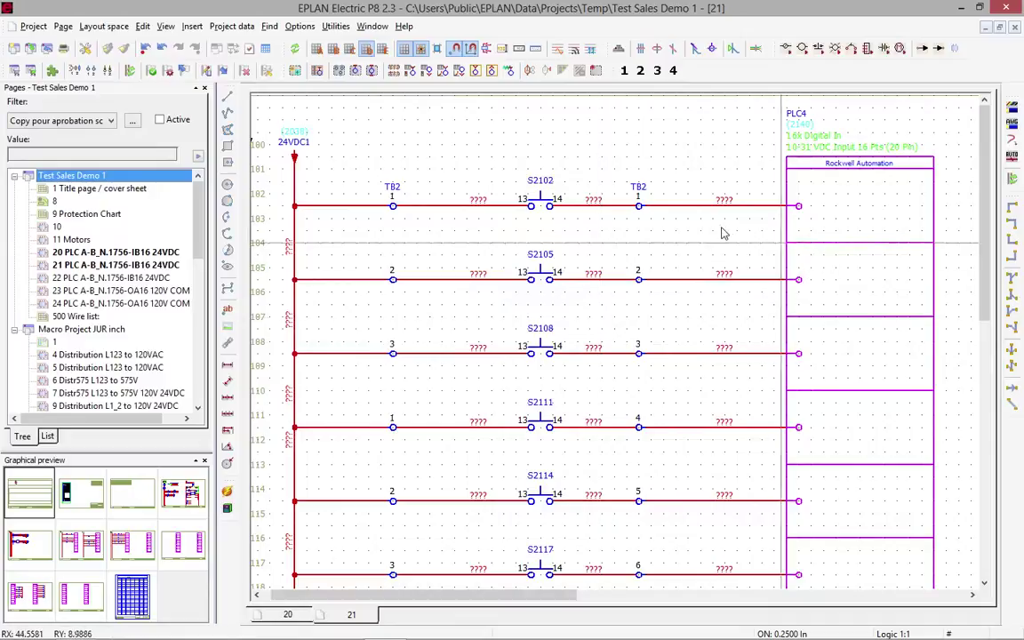
pyautogui.scroll(-1, 469, 132)
pyautogui.scroll(-1, 468, 131)
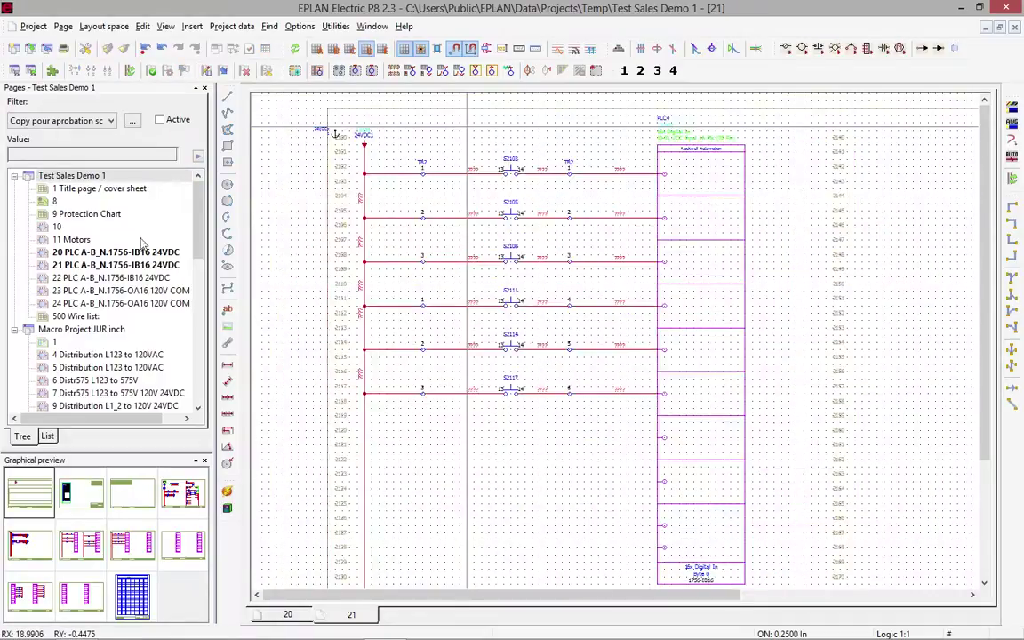
pyautogui.click(107, 251)
# Readdress PLC points on pages 20–24 with Allen Bradley PLC-5 settings, starting at 001/00.
pyautogui.keyDown('shift'); pyautogui.click(111, 303); pyautogui.keyUp('shift')
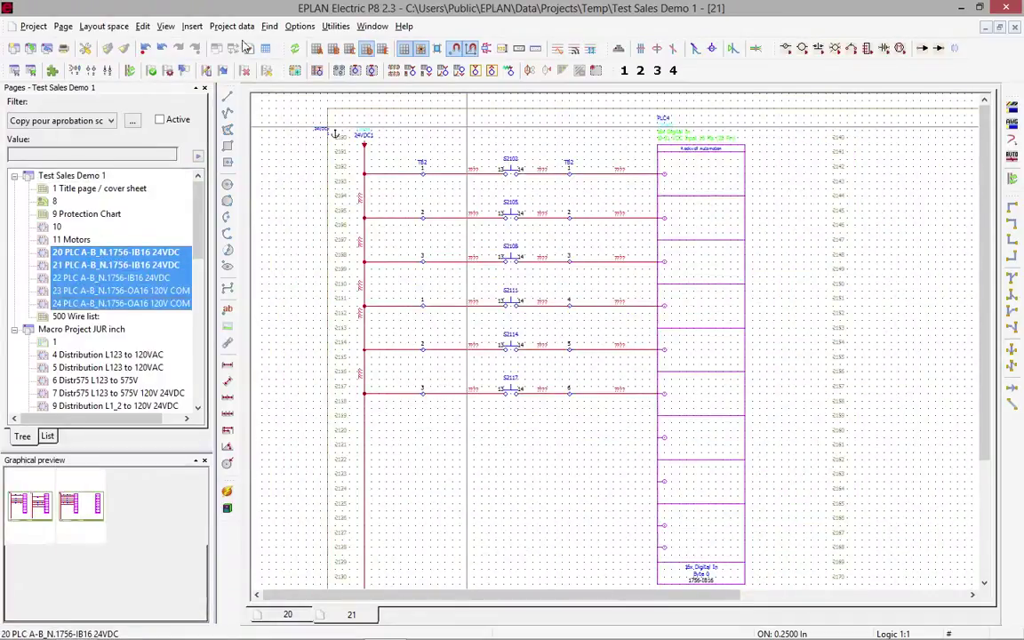
pyautogui.click(232, 26)
pyautogui.moveTo(233, 118)
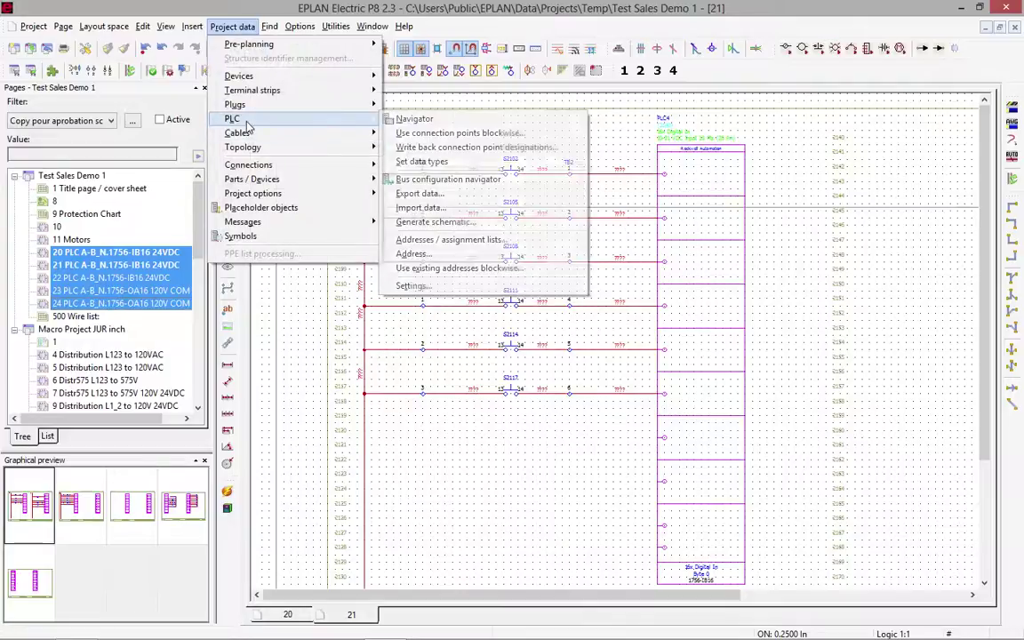
pyautogui.click(444, 254)
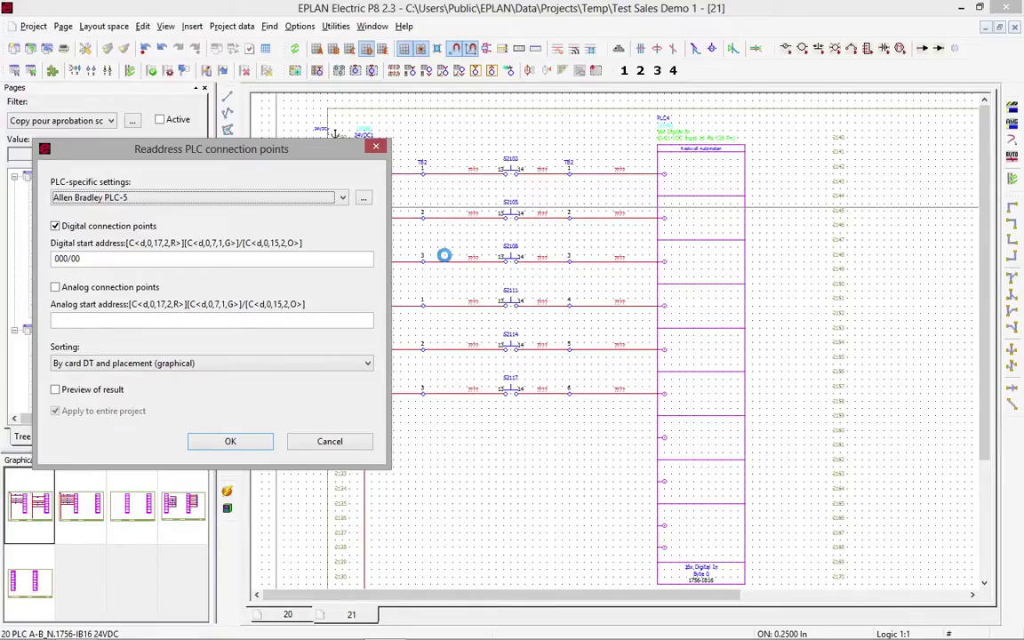
pyautogui.press('Return')
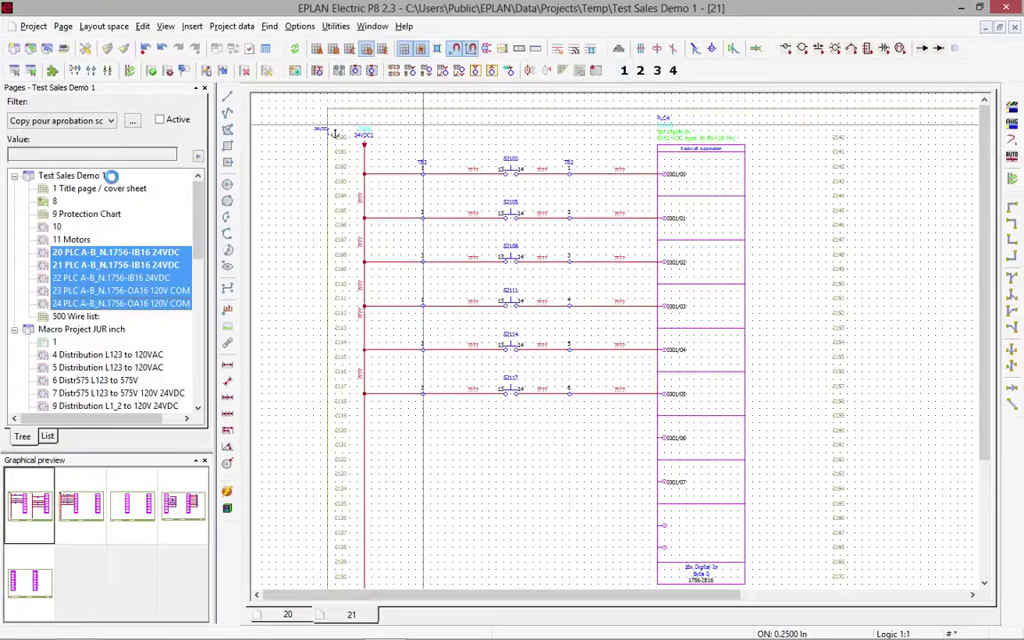
# Assign wire numbers such as 1063 and I001/00–I001/05 to all connections.
pyautogui.click(624, 71)
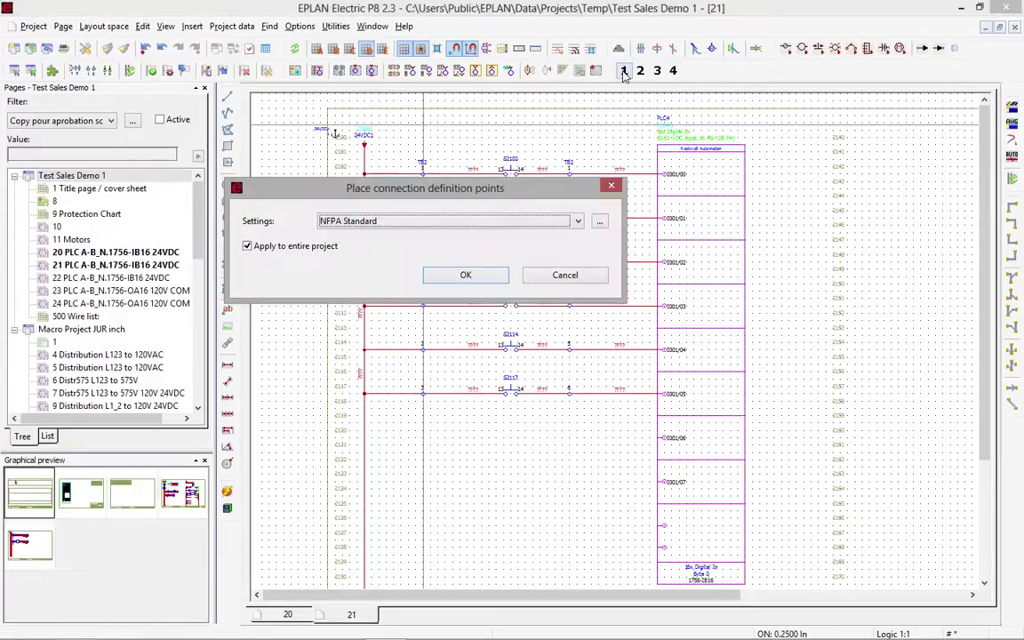
pyautogui.click(469, 274)
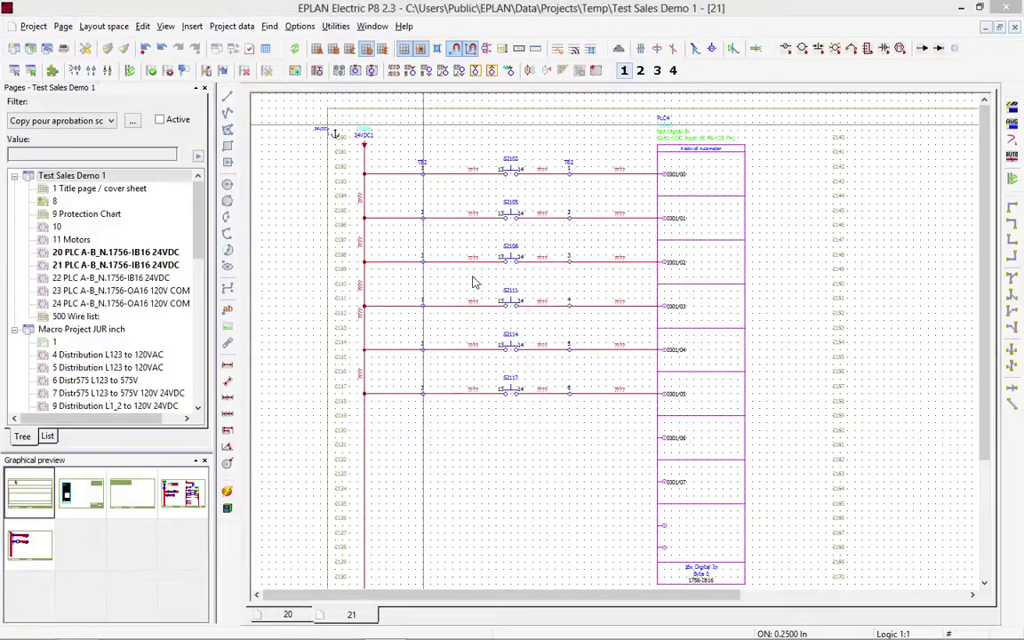
pyautogui.click(384, 424)
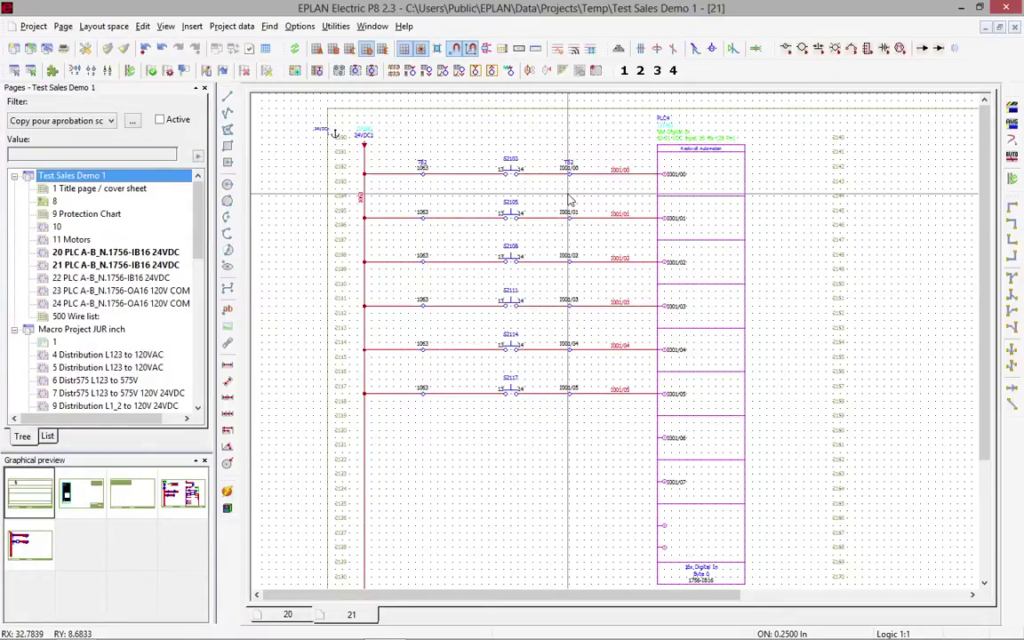
# Switch to Safari with Cmd+Tab to view the EPLAN website.
pyautogui.press('super+Tab')
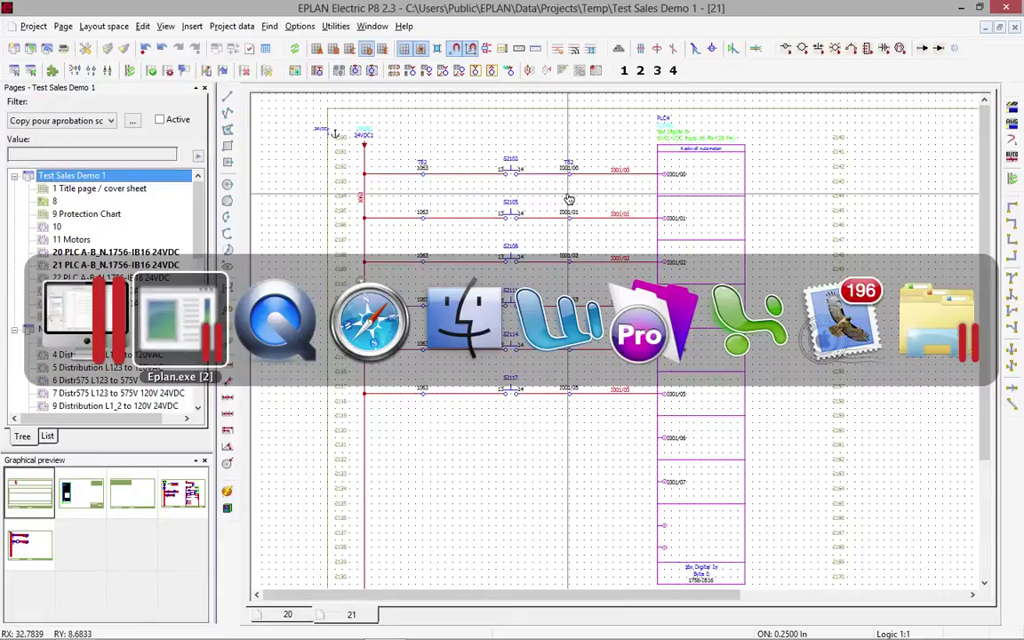
pyautogui.press('super+Tab')
pyautogui.press('super+Tab')
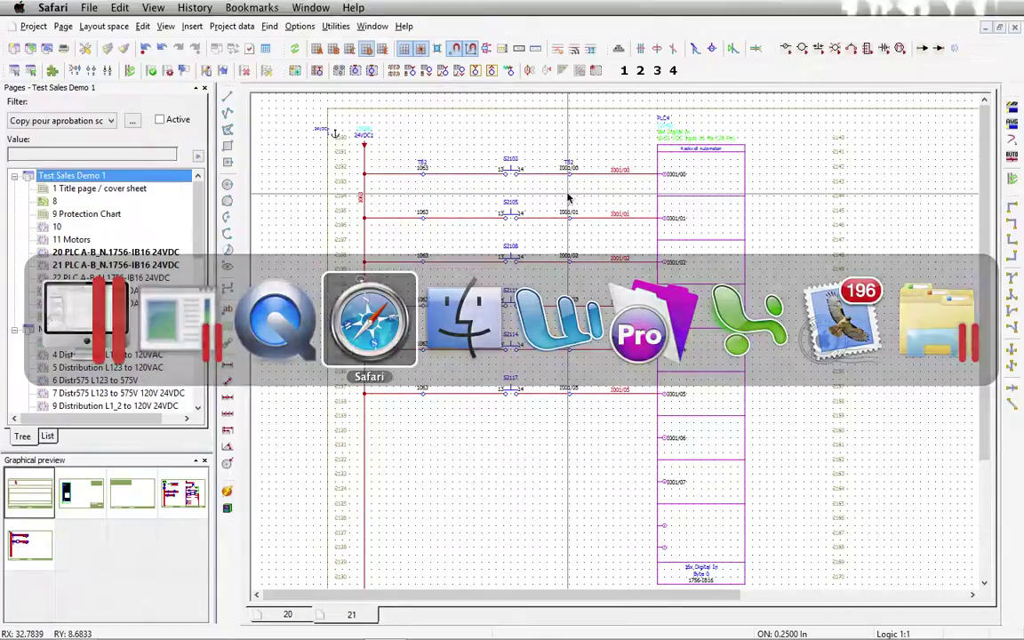